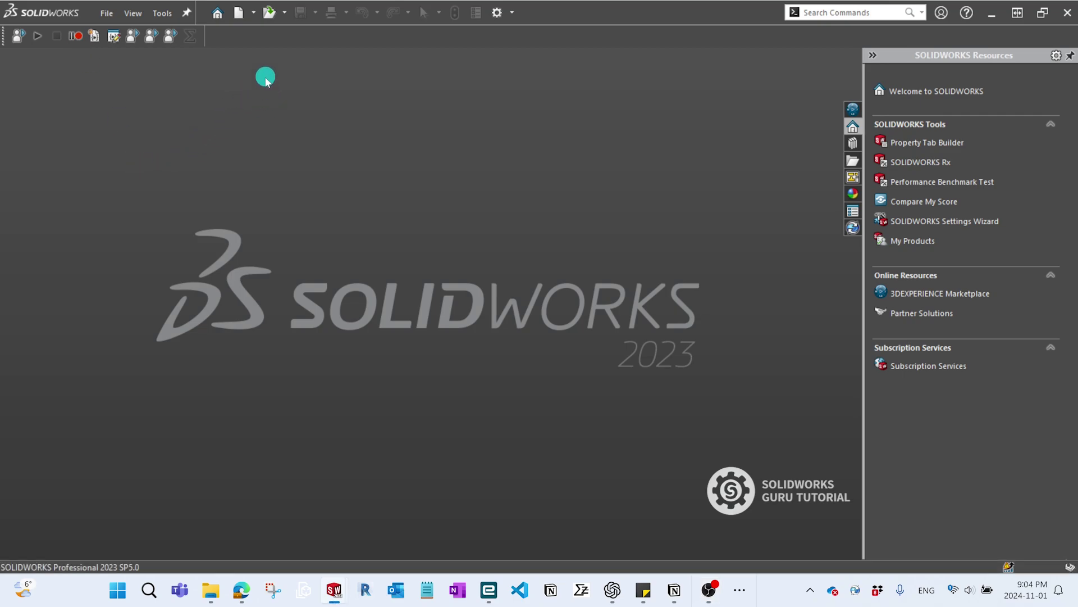
Create a new blank part document from the Part template
left_click(367, 149)
key("Return")
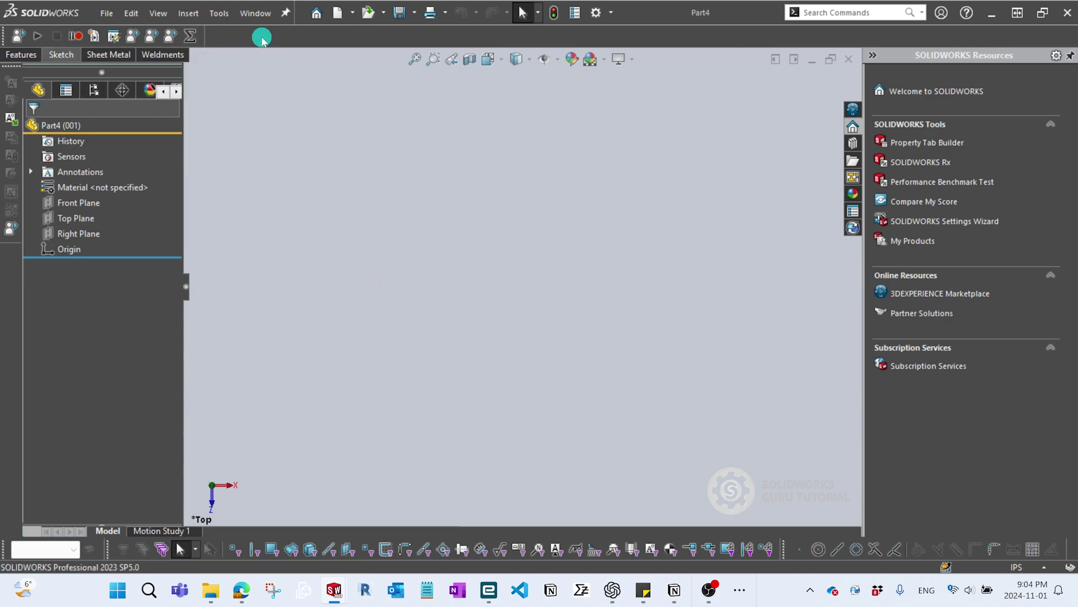
right_click(693, 14)
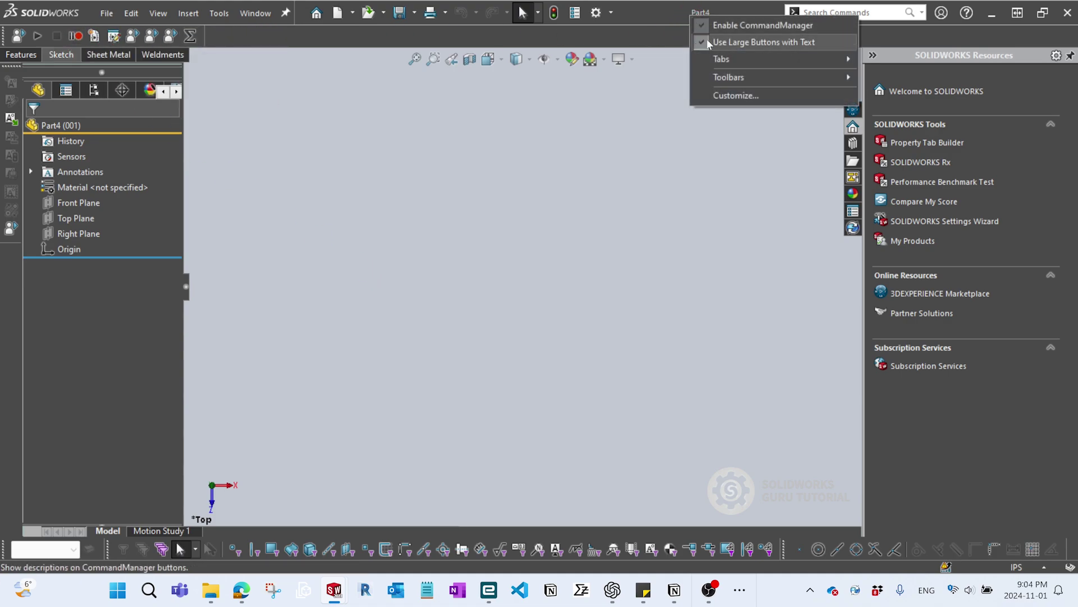
mouse_move(777, 73)
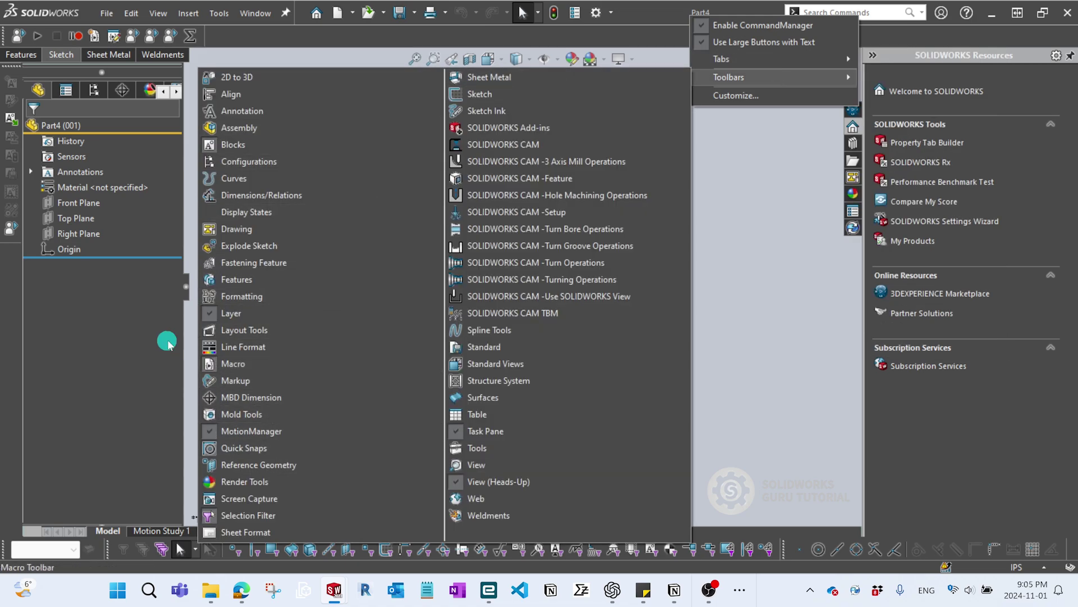
left_click(137, 327)
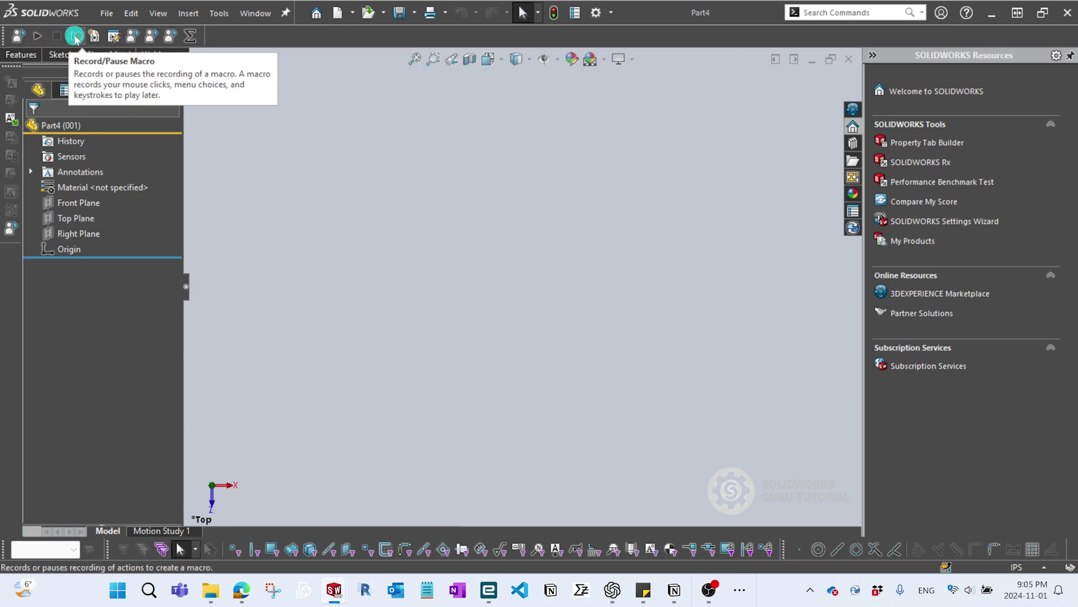
Start macro recording and sketch a 2 in vertical line on Right Plane
left_click(77, 38)
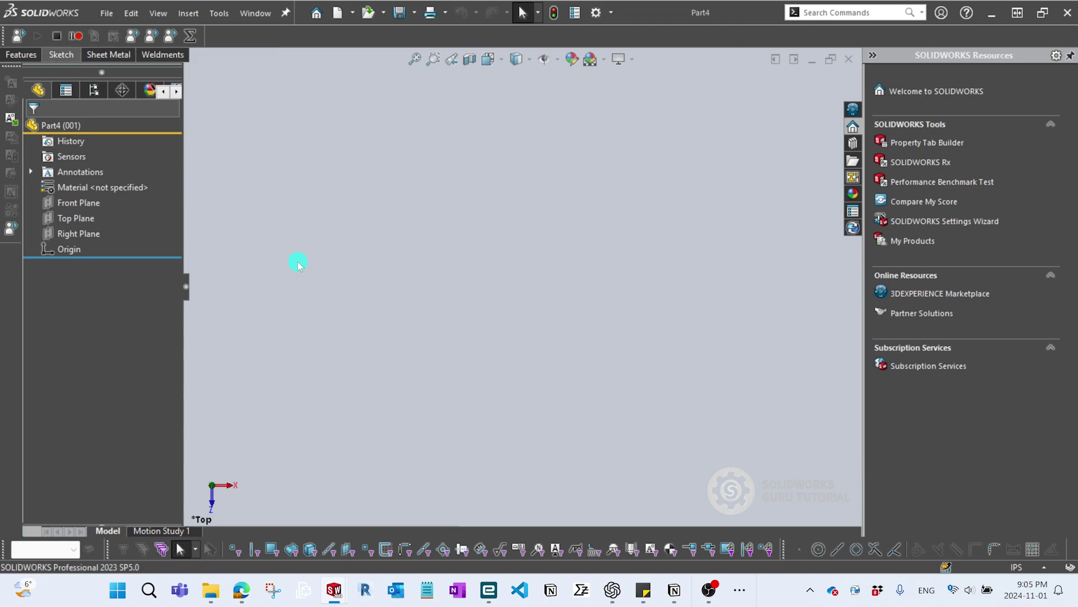
left_click(79, 233)
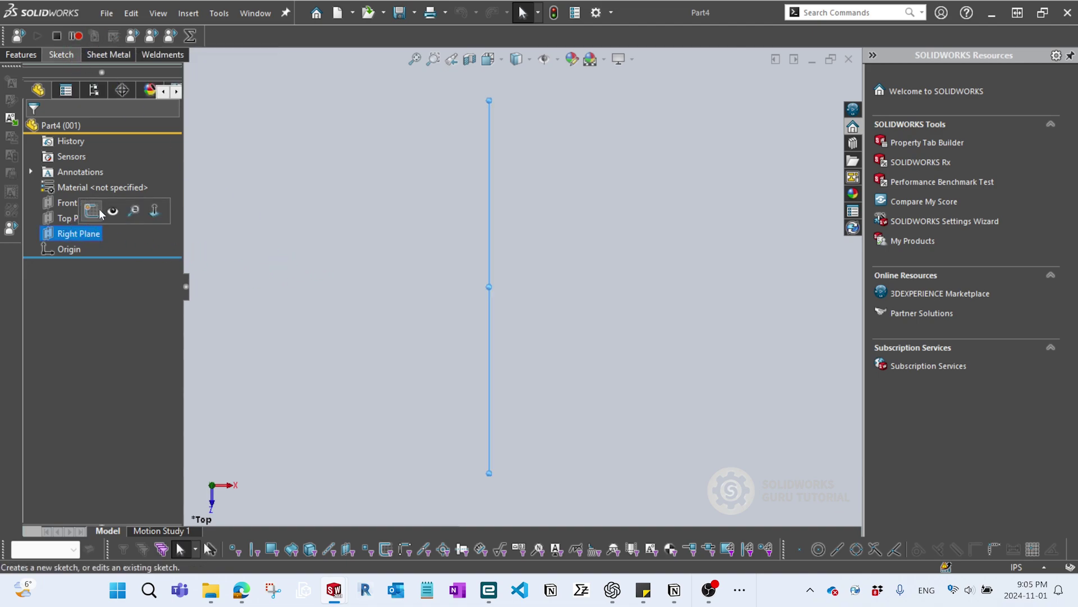
left_click(101, 212)
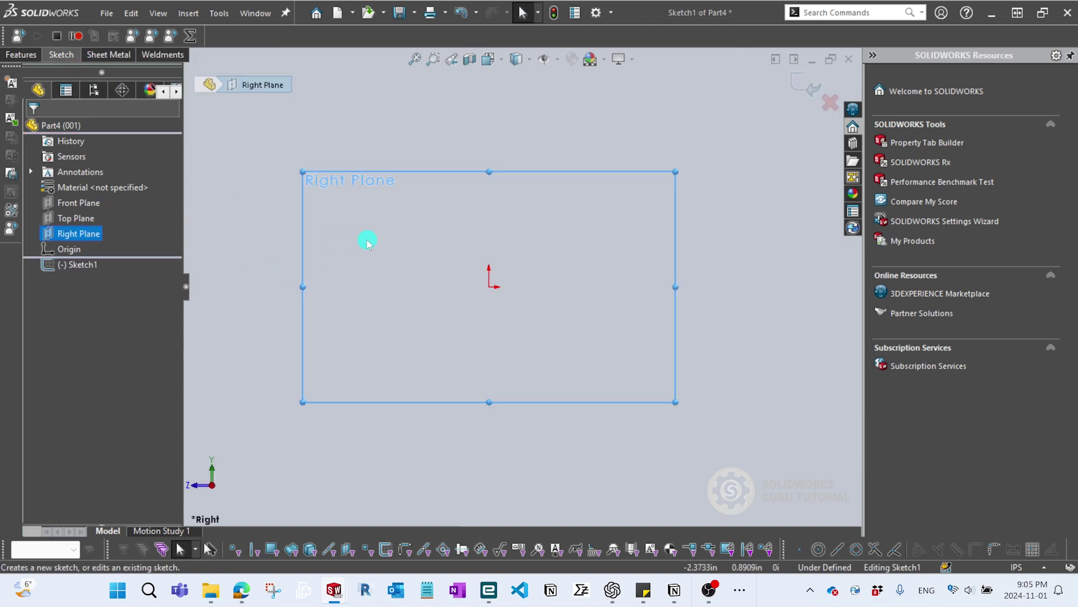
key("l")
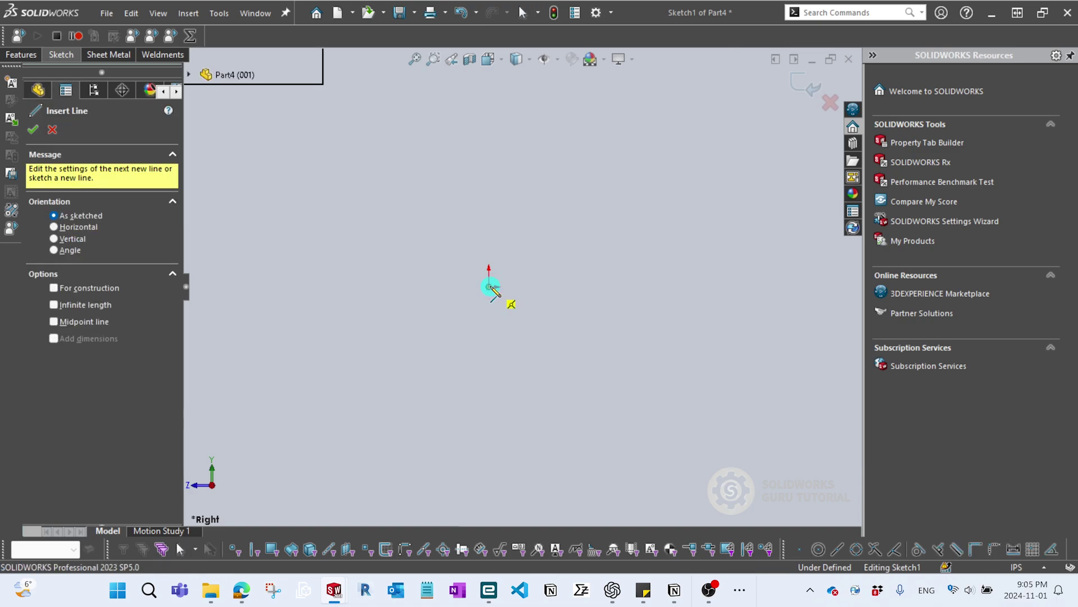
left_click(489, 224)
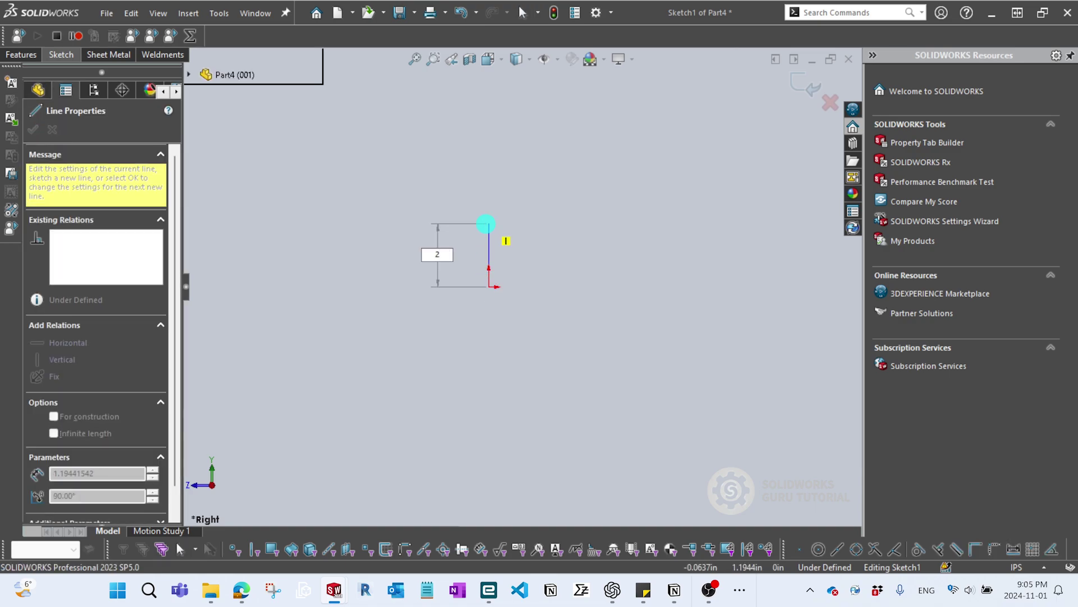
type("2")
key("Return")
key("Escape")
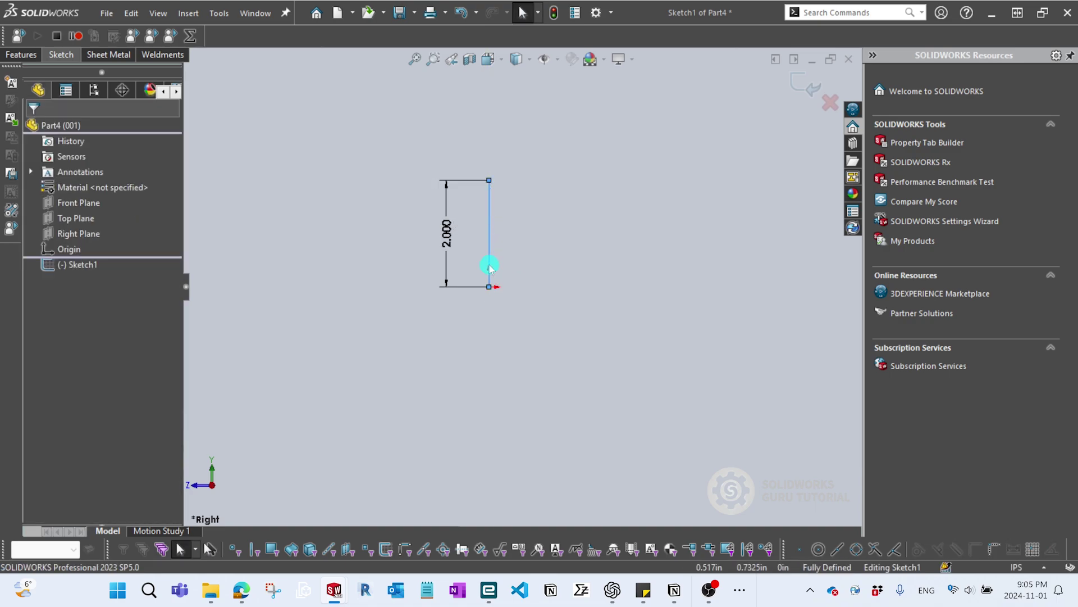
Add a 2 in horizontal line from the origin to complete the L sketch
key("l")
left_click(488, 287)
left_click(559, 287)
type("2")
key("Return")
key("Escape")
Build a 5 in Mid Plane Base-Flange1 from the L sketch and stop recording
key("s")
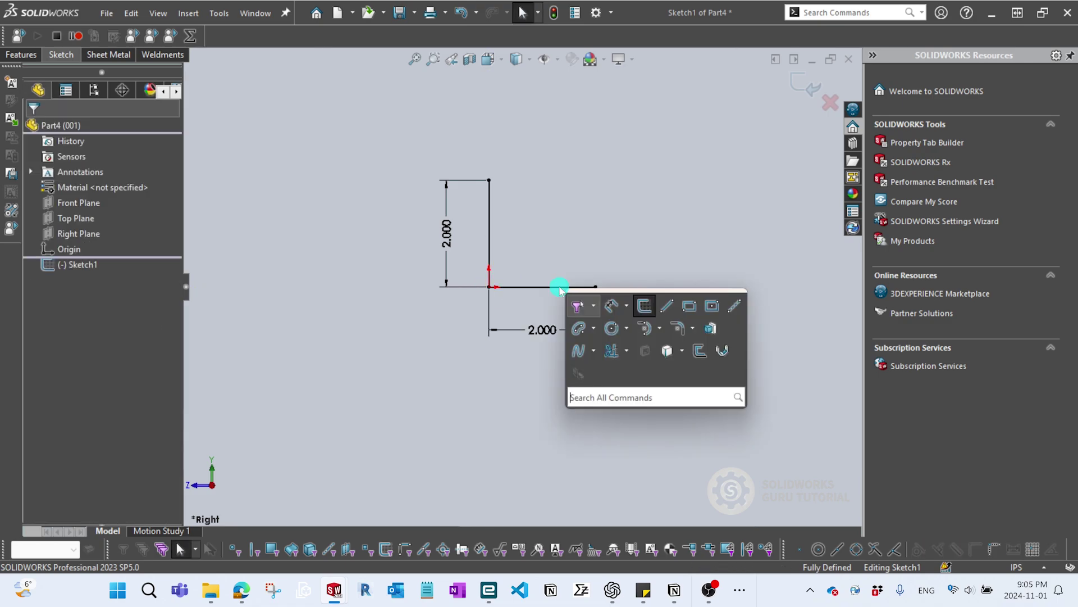
key("Escape")
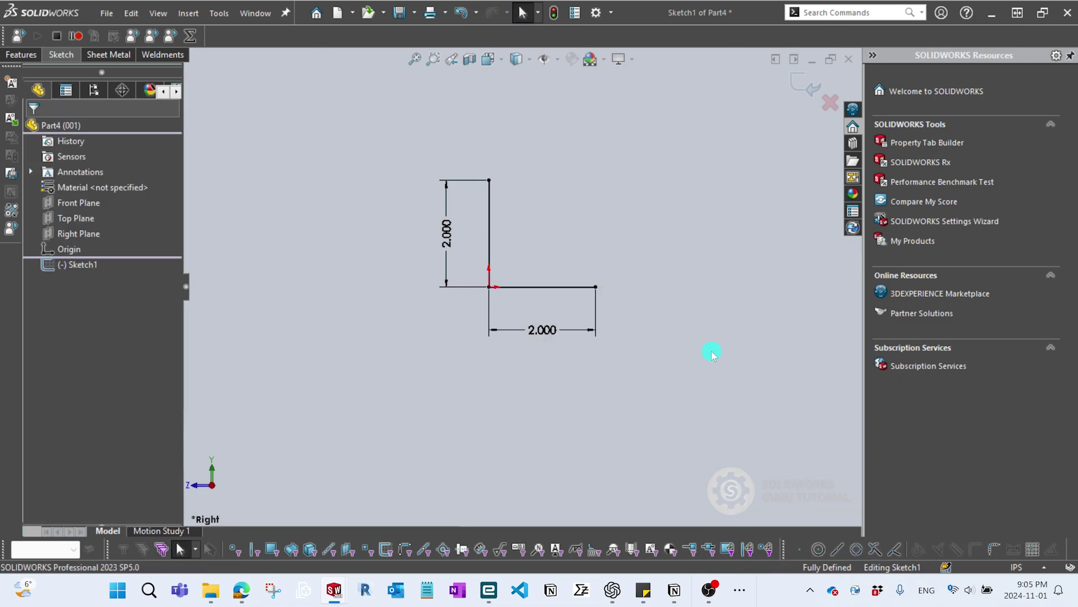
left_click(19, 36)
left_click(105, 227)
left_click(79, 272)
type("5")
key("Return")
key("Return")
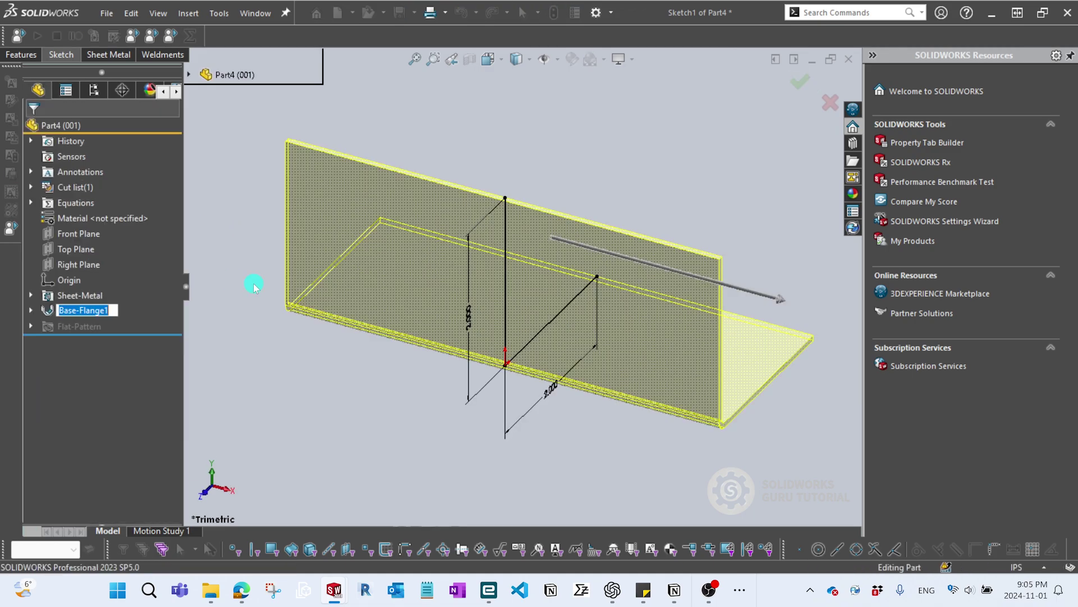
left_click(320, 462)
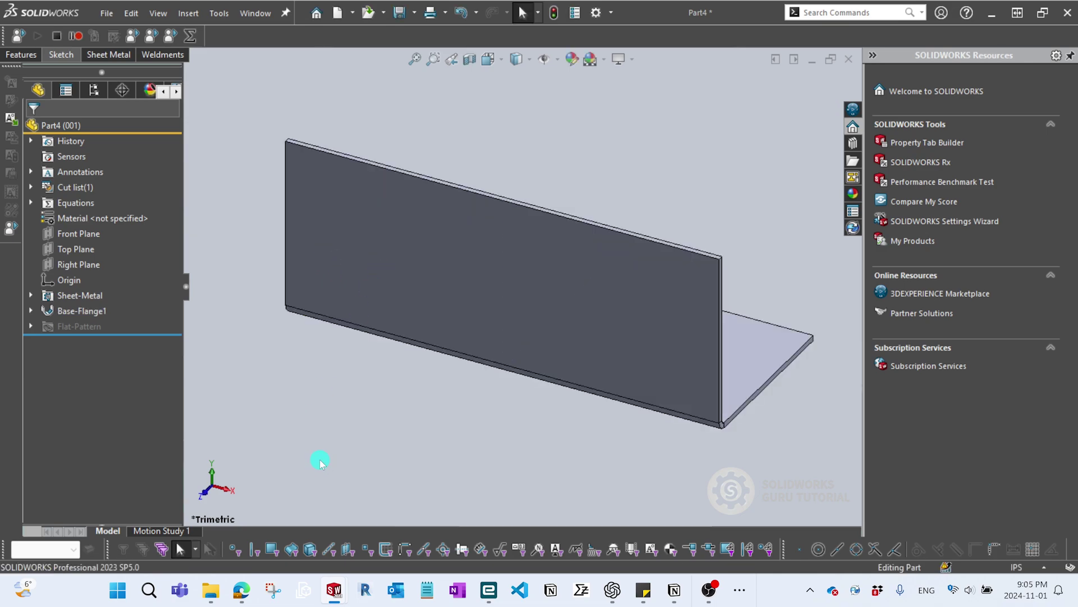
left_click(72, 38)
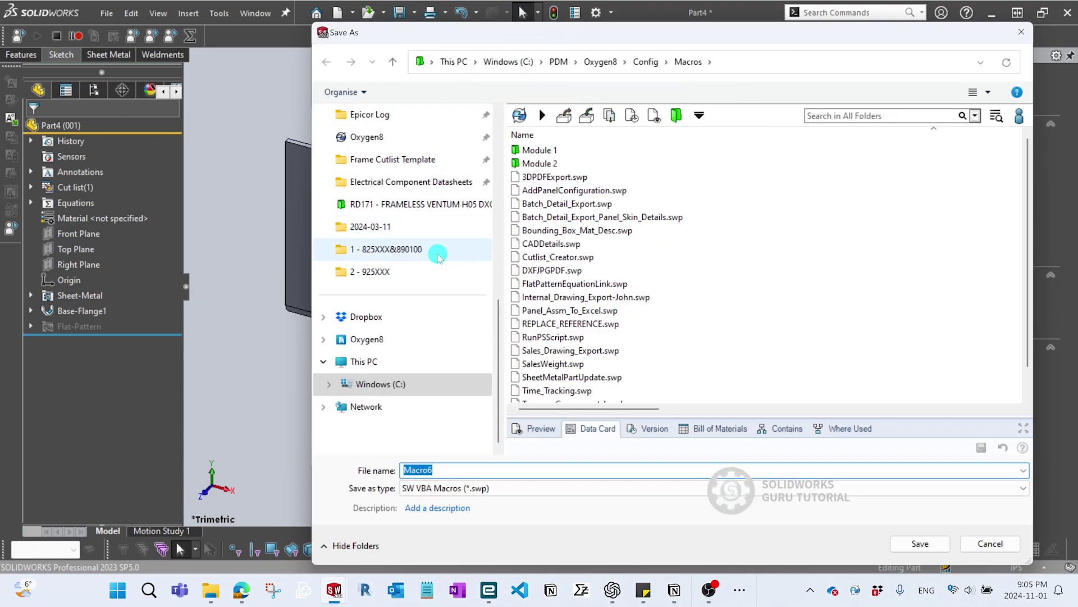
Save the recorded macro as Macro6 on the Desktop and close the flange part
scroll(436, 258, "up", 6)
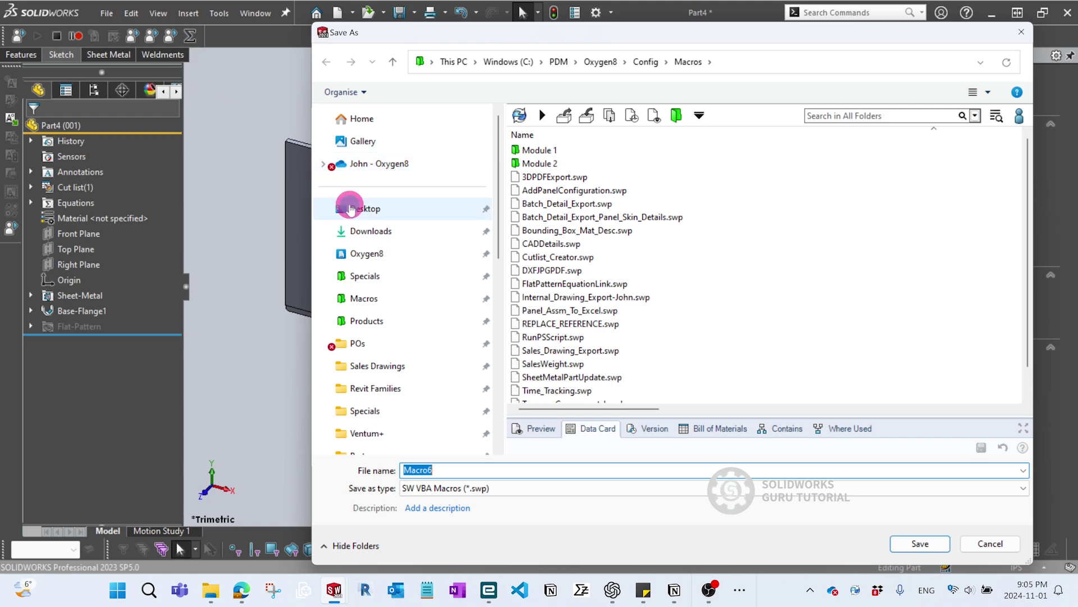
left_click(352, 209)
left_click(918, 543)
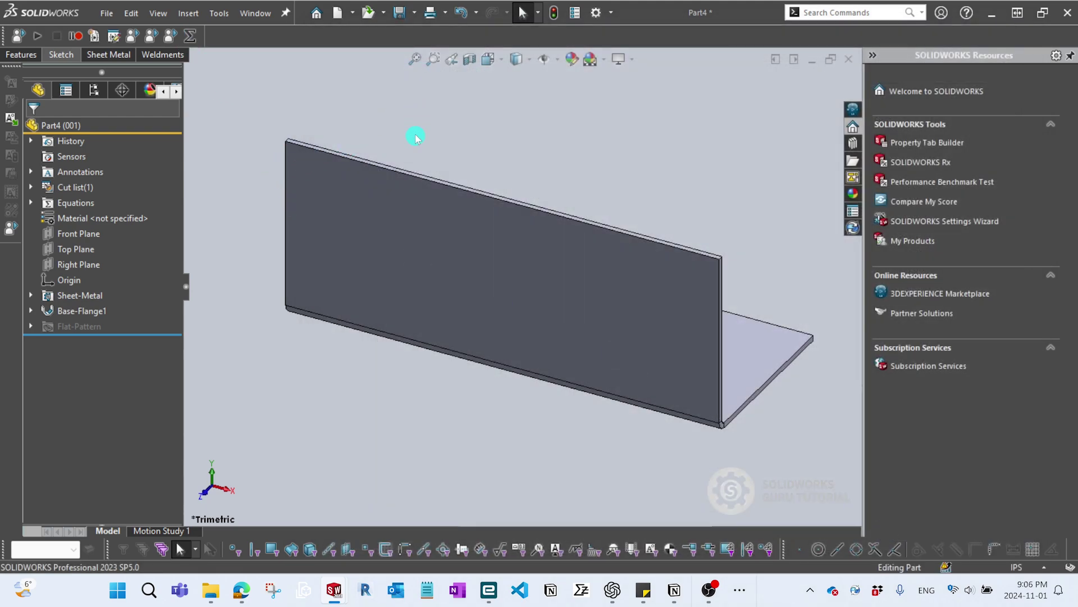
key("ctrl+w")
Discard the original part without saving and create a new blank part
left_click(568, 324)
left_click(238, 12)
left_click(369, 148)
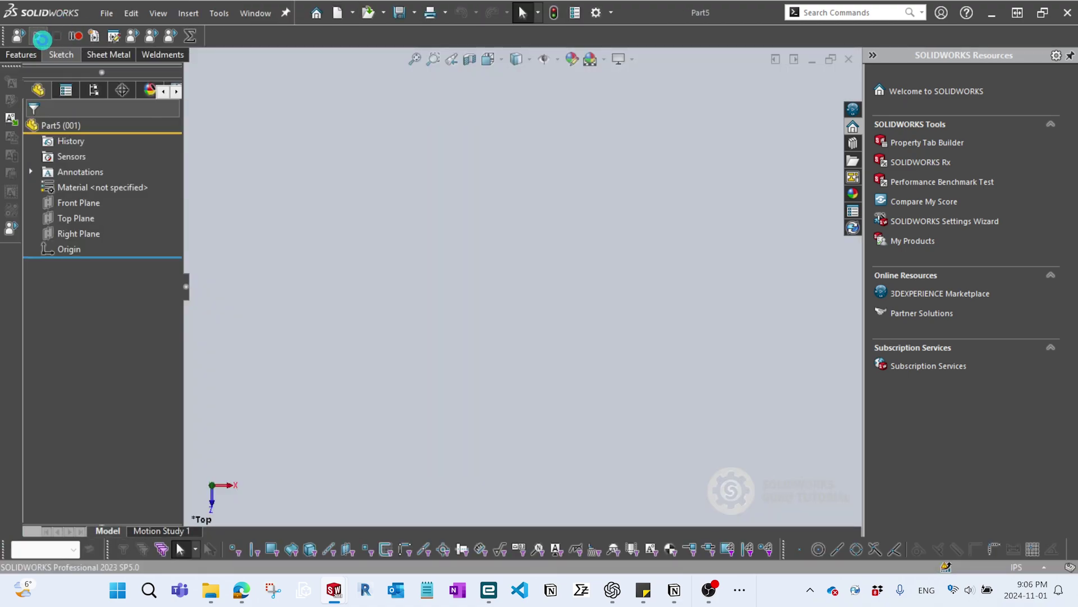
Run the saved flange macro from the Desktop in the new part
left_click(40, 37)
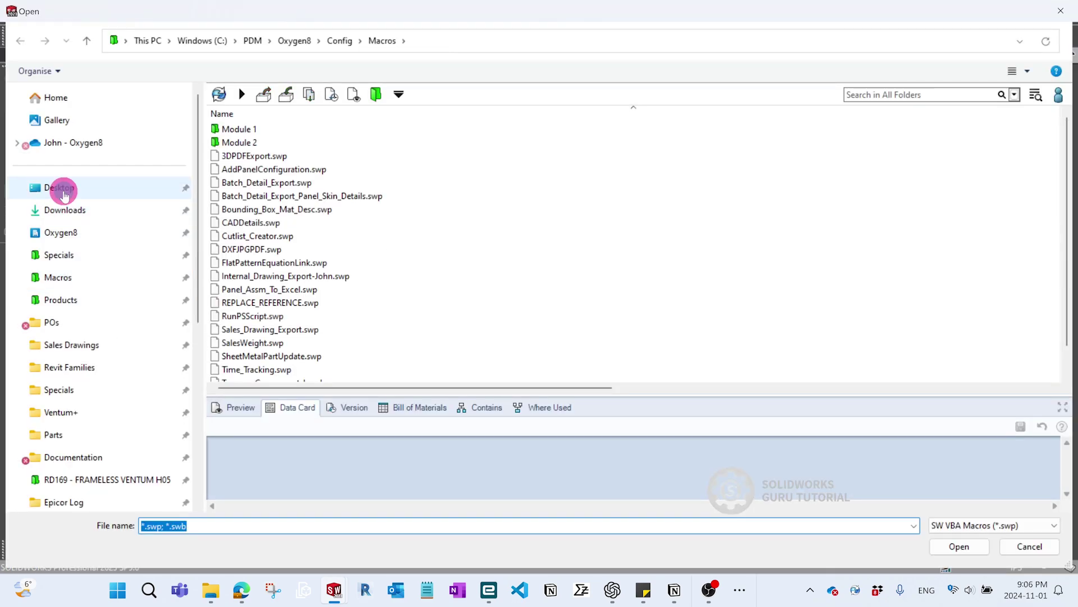
left_click(59, 187)
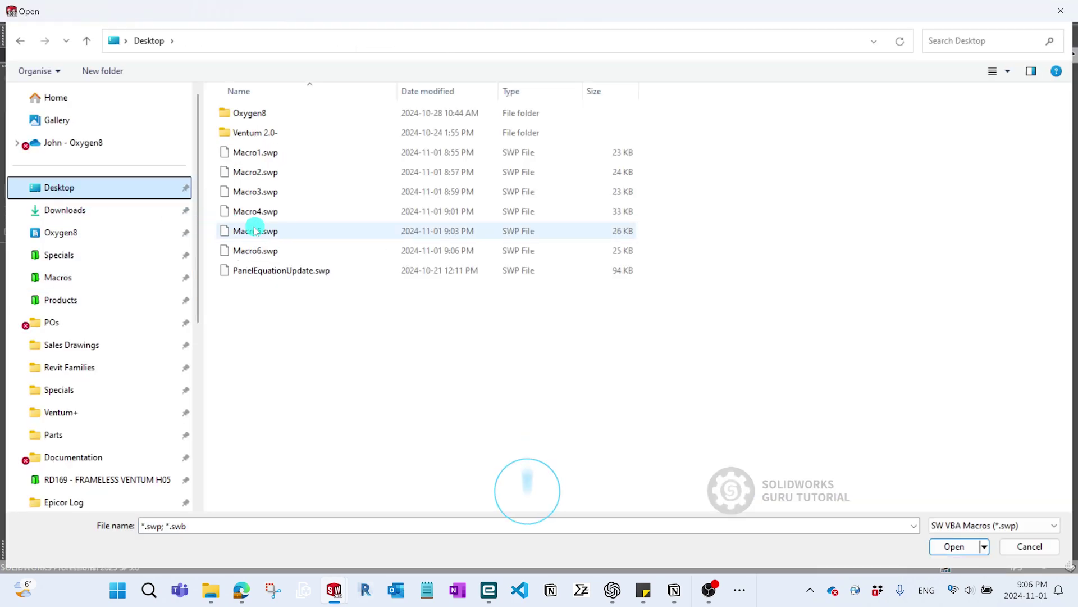
double_click(277, 250)
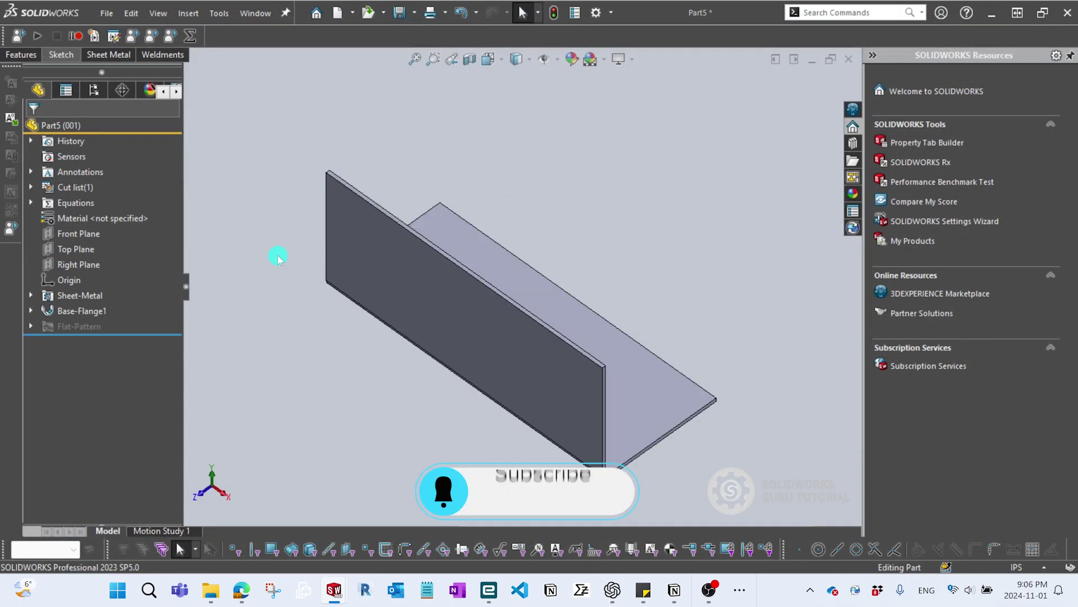
Orbit the view to inspect the macro-built L-shaped Base-Flange1 from several angles
middle_click_drag(370, 310, 414, 161)
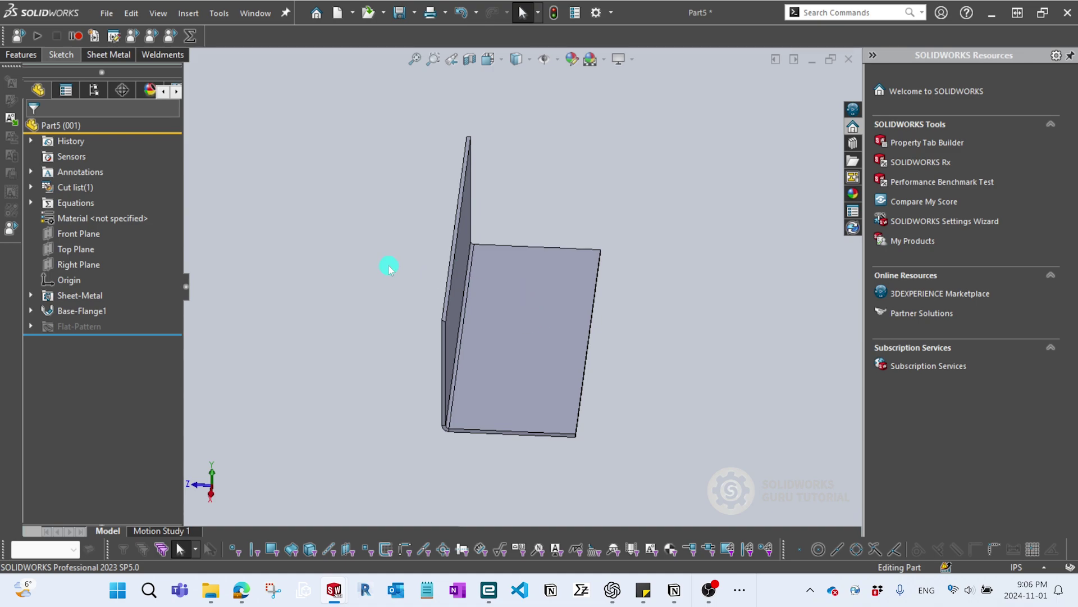
middle_click_drag(394, 320, 315, 296)
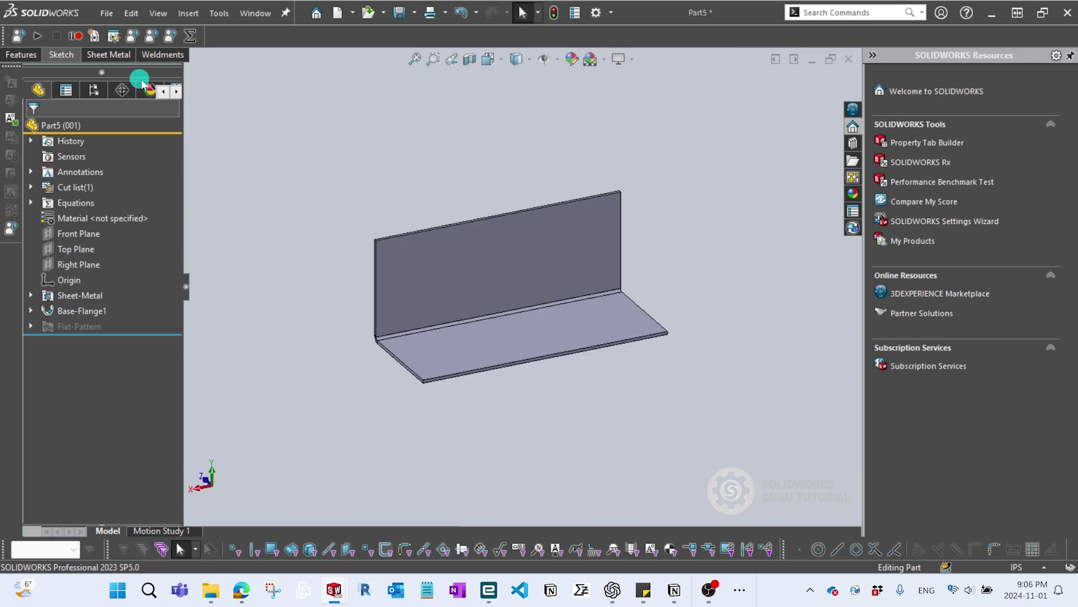
middle_click_drag(268, 178, 269, 186)
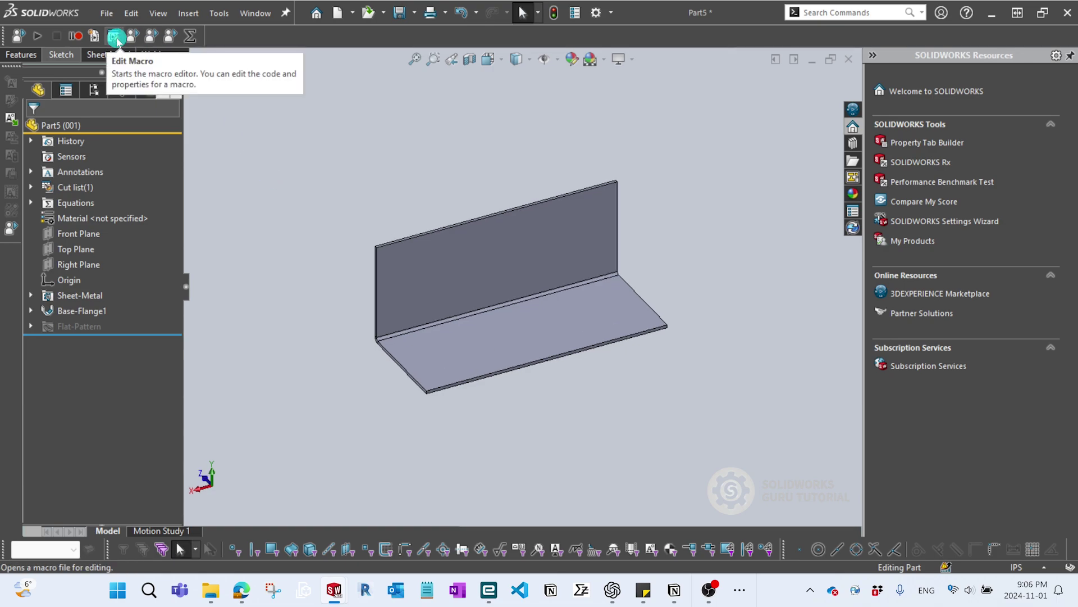
Open Macro6.swp from the Desktop in the VBA editor for editing
left_click(115, 37)
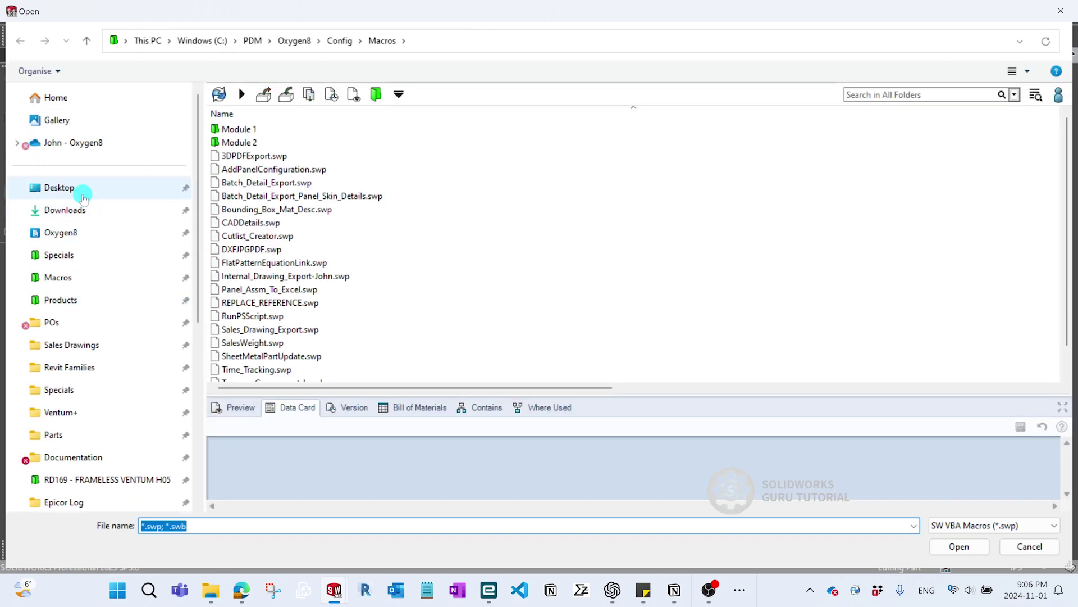
left_click(79, 187)
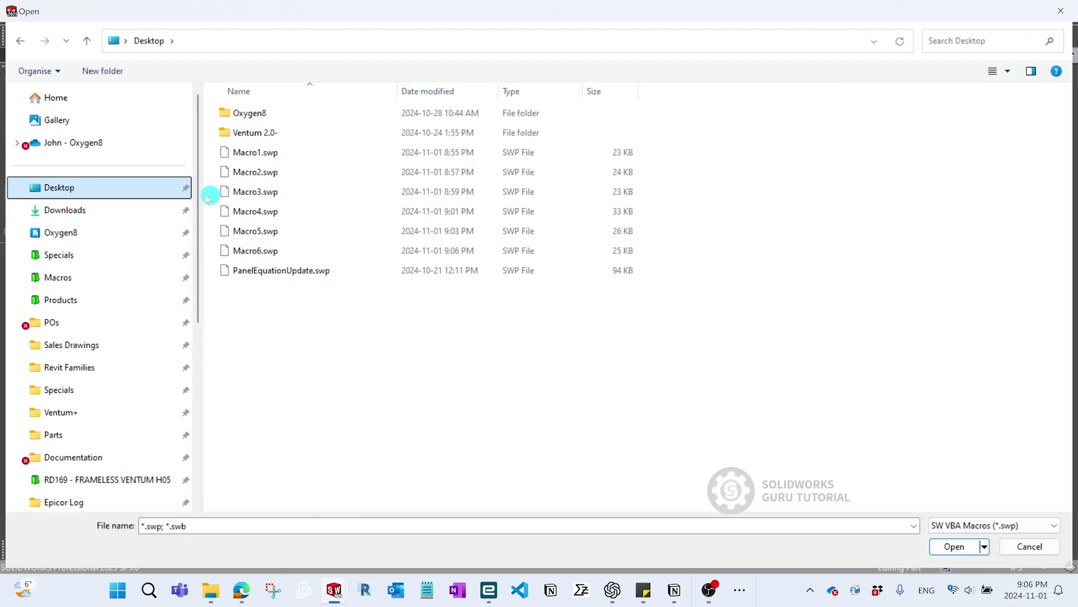
double_click(262, 251)
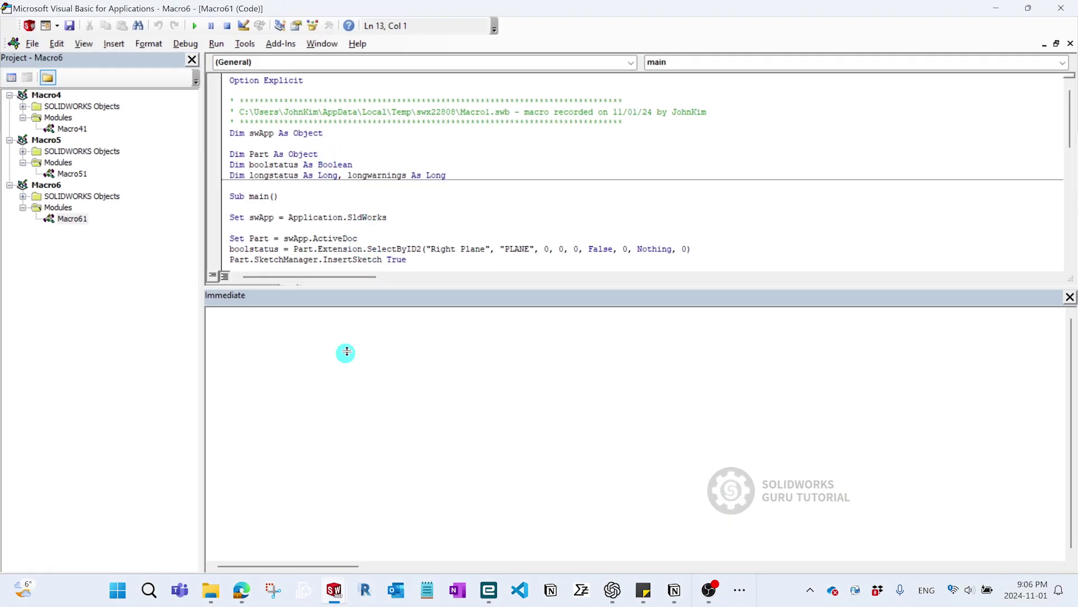
Enlarge the code pane and highlight Option Explicit, the comment header and declarations
left_click_drag(348, 320, 344, 464)
left_click_drag(247, 80, 295, 73)
left_click(298, 90)
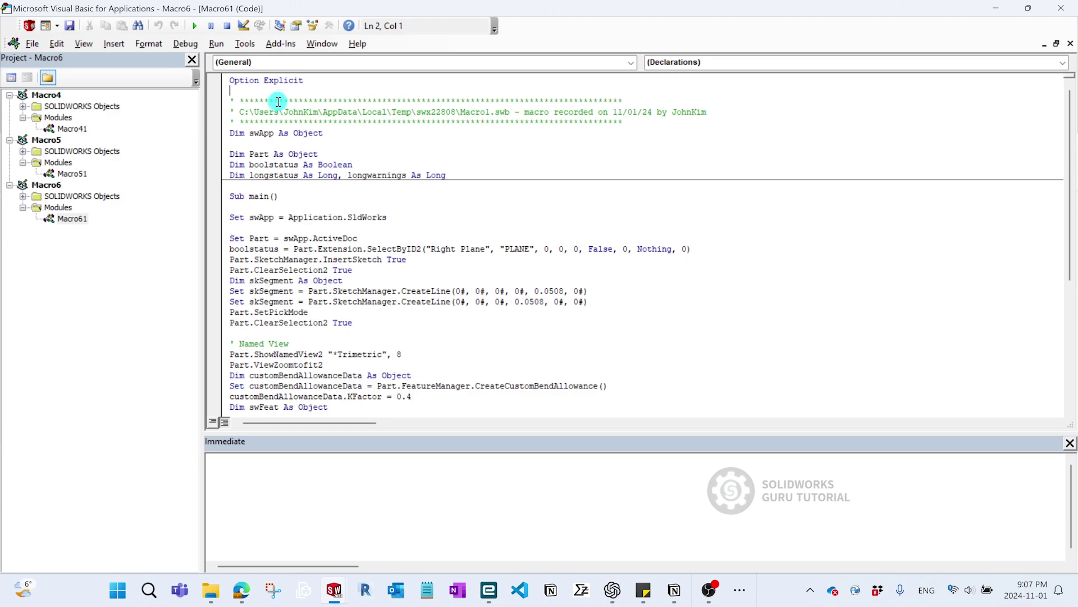
left_click_drag(238, 98, 612, 119)
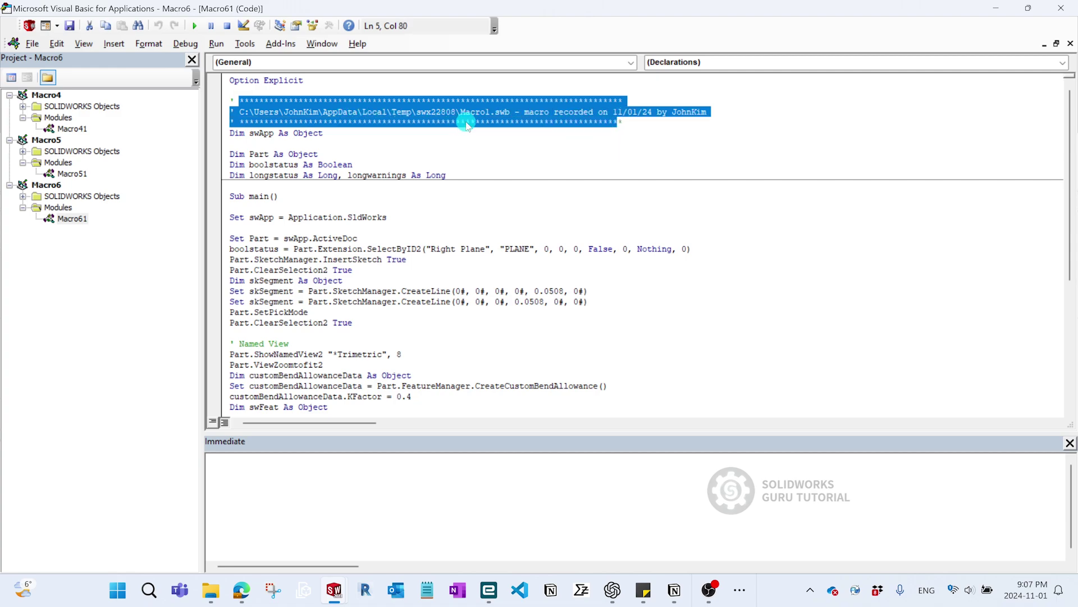
left_click(610, 143)
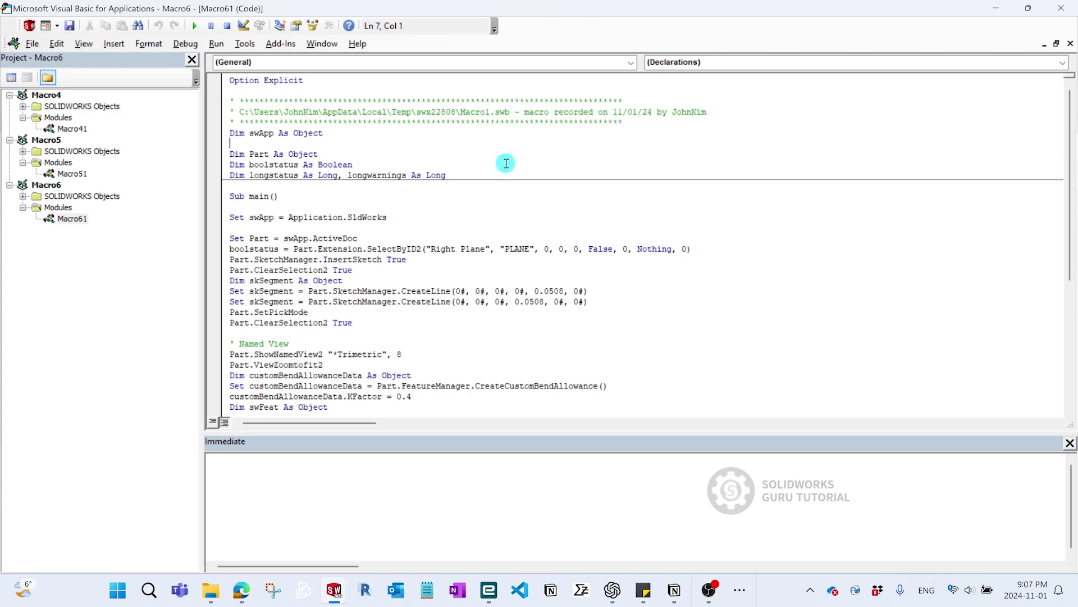
left_click_drag(239, 133, 286, 161)
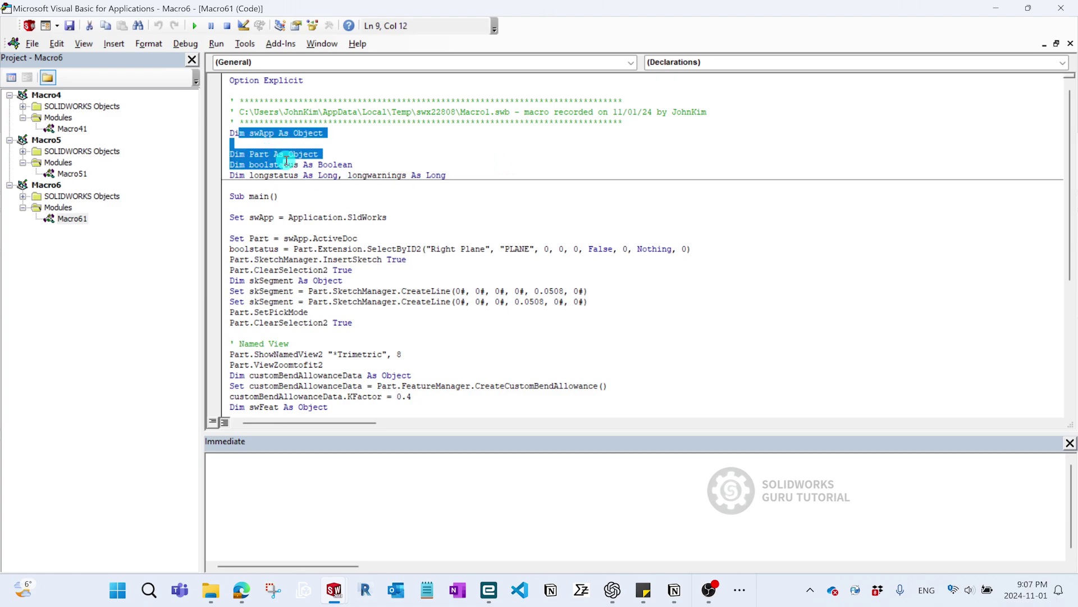
left_click(353, 163)
Highlight Sub main(), the swApp assignment, the Set Part line and "Right Plane"
scroll(356, 159, "down", 2)
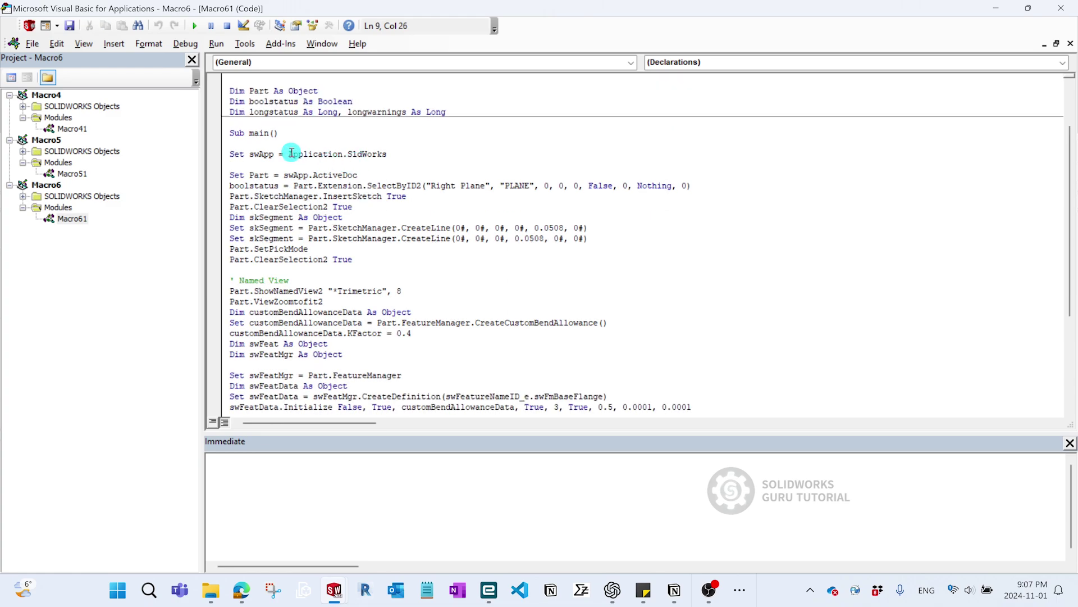
left_click(220, 133)
left_click(265, 144)
left_click_drag(251, 155, 352, 153)
left_click(345, 170)
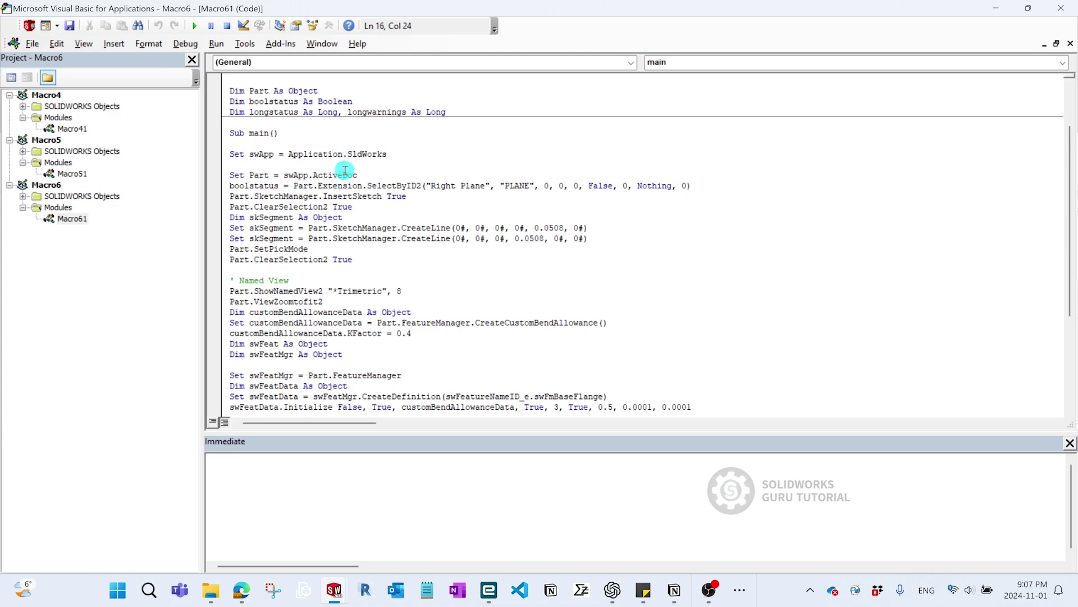
scroll(336, 153, "down", 1)
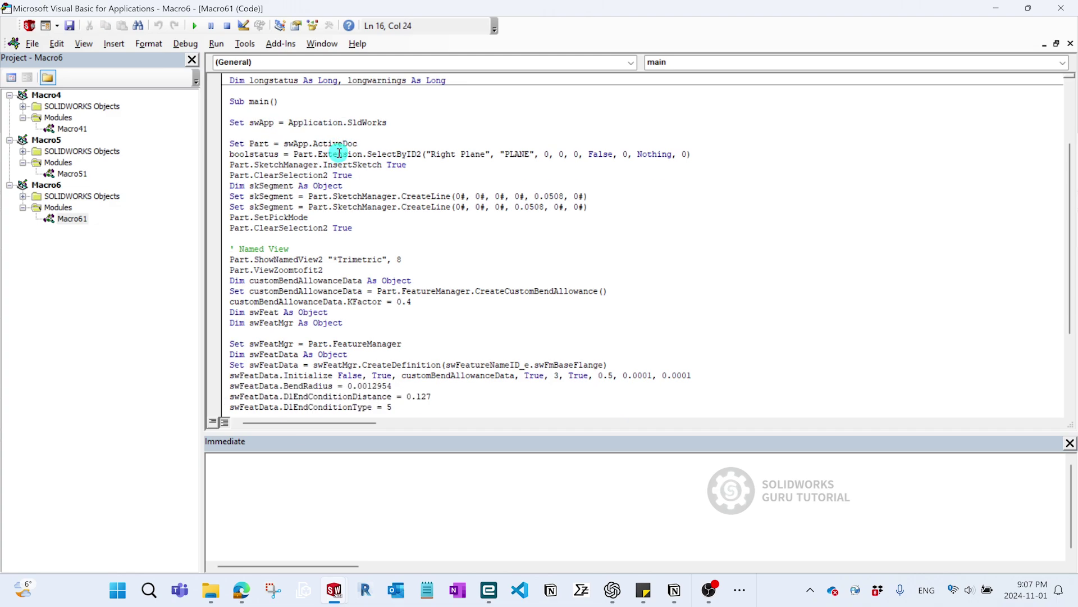
left_click_drag(231, 144, 290, 144)
left_click(319, 155)
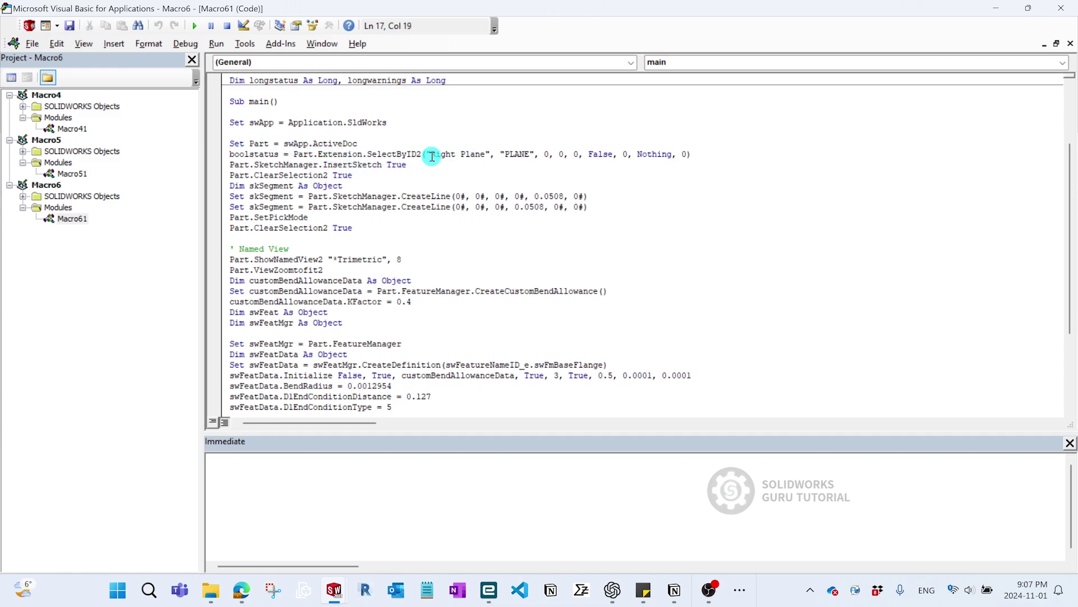
left_click_drag(432, 156, 468, 154)
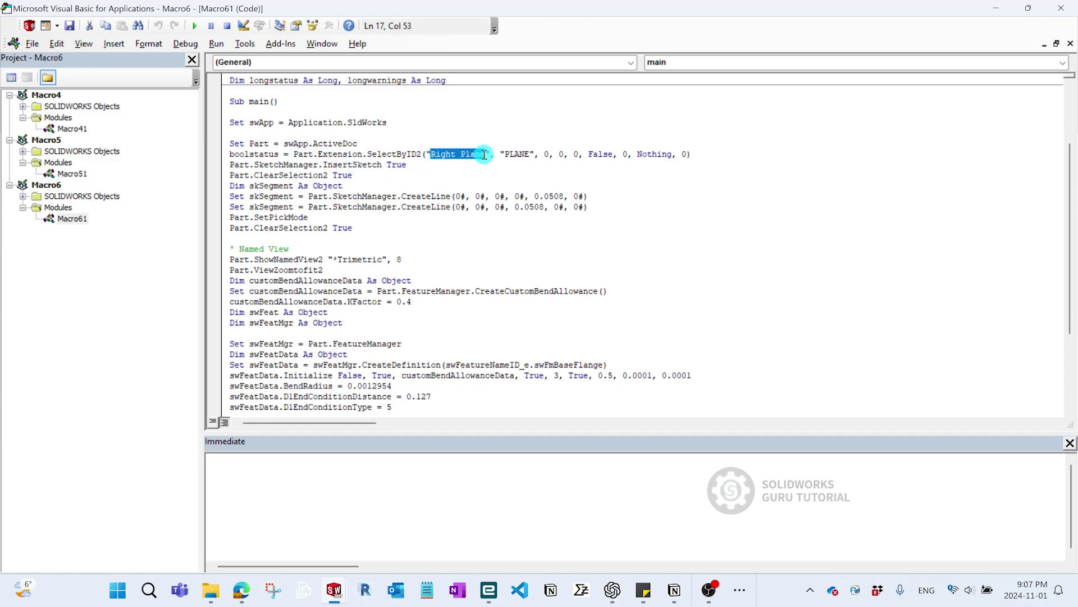
left_click(474, 175)
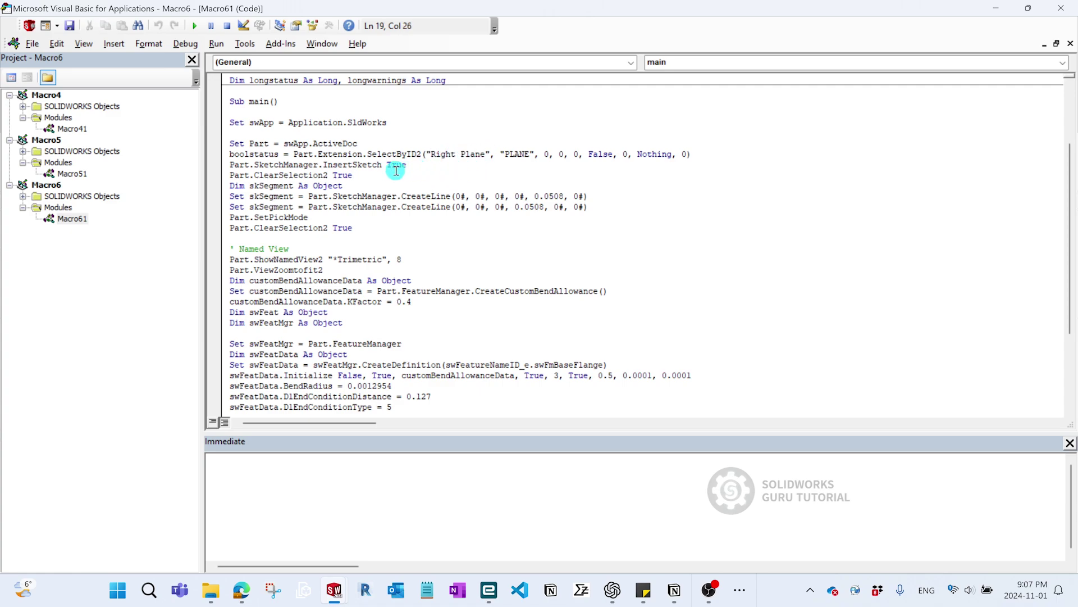
Scroll through the sketch, Named View and swFeatData code down to End Sub
scroll(438, 170, "down", 1)
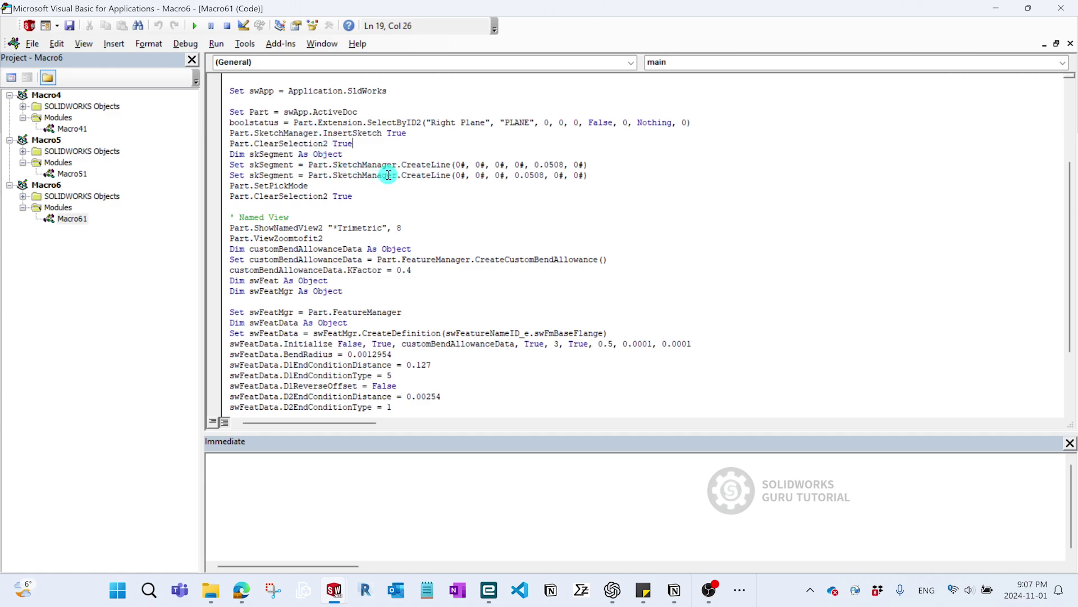
scroll(390, 173, "down", 1)
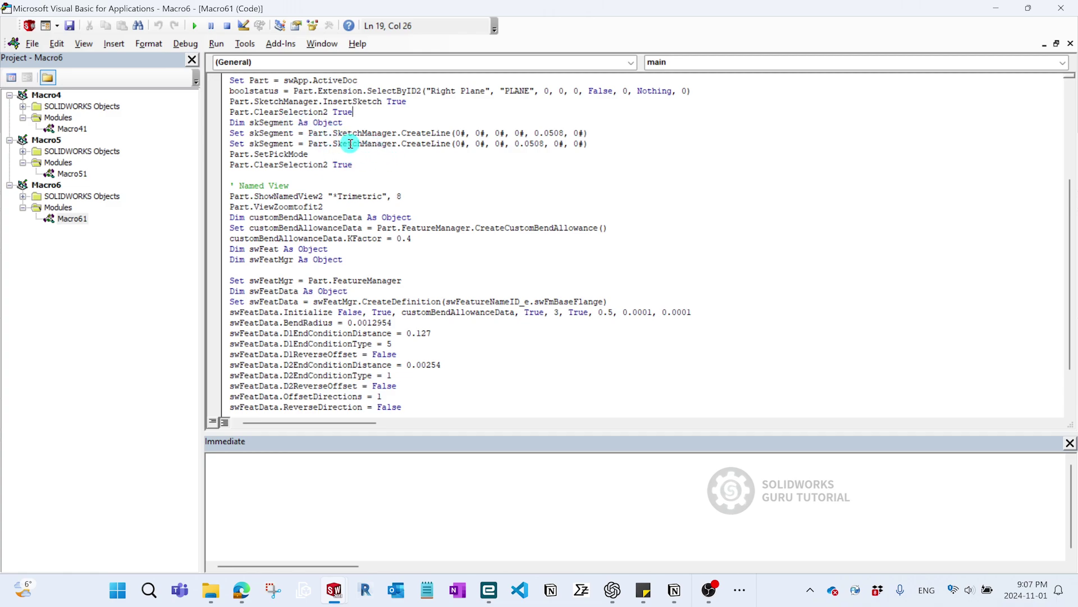
scroll(351, 137, "down", 1)
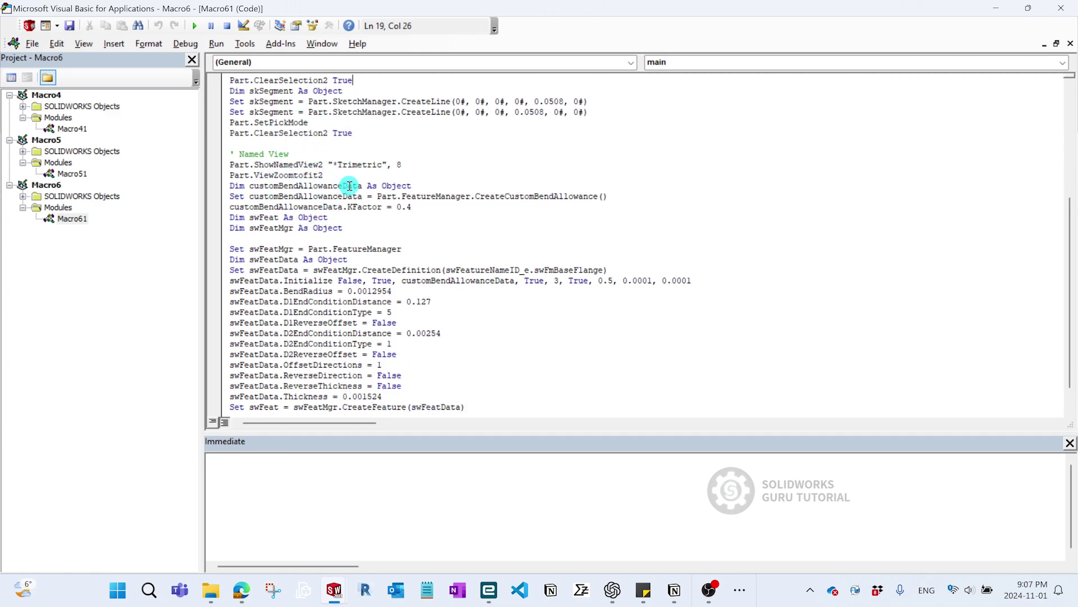
scroll(350, 183, "down", 1)
scroll(355, 173, "up", 1)
scroll(450, 225, "down", 1)
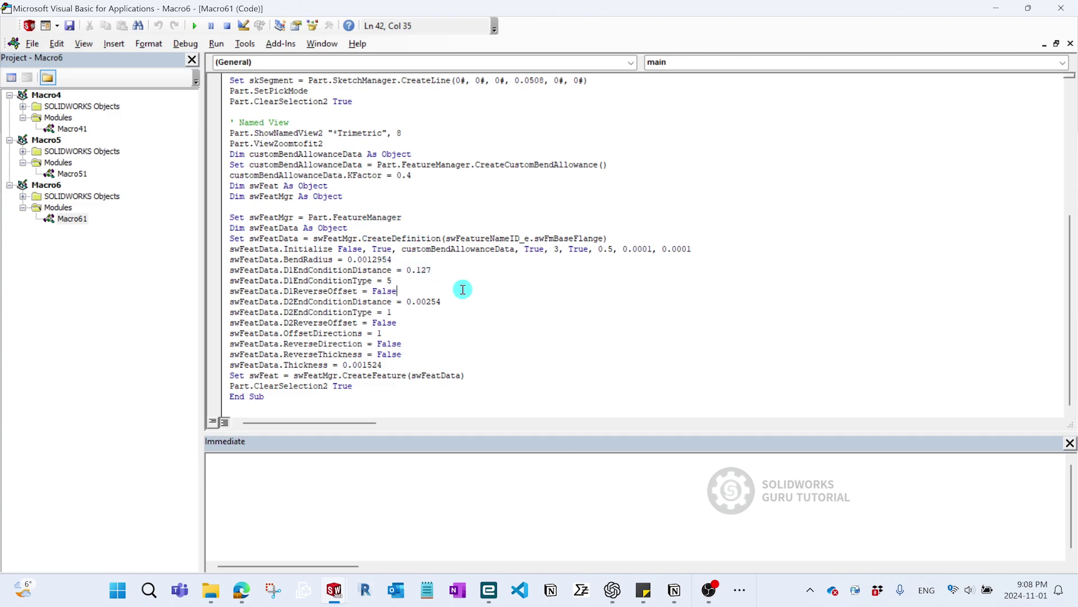
Highlight the swFeatData settings and end-condition lines, then return to SOLIDWORKS Part5
left_click(413, 323)
left_click_drag(238, 218, 427, 360)
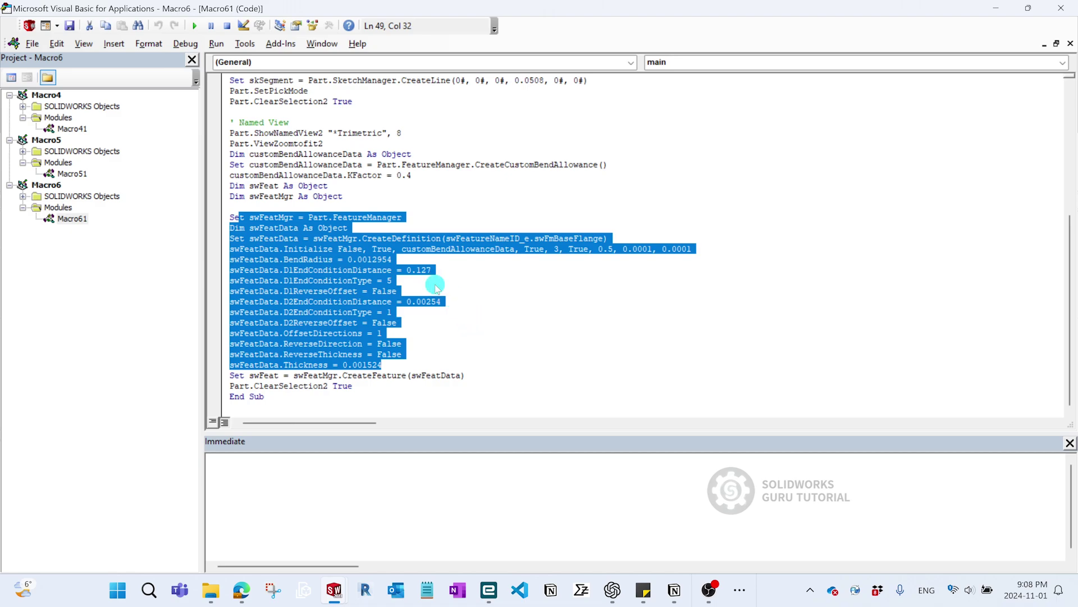
left_click(493, 194)
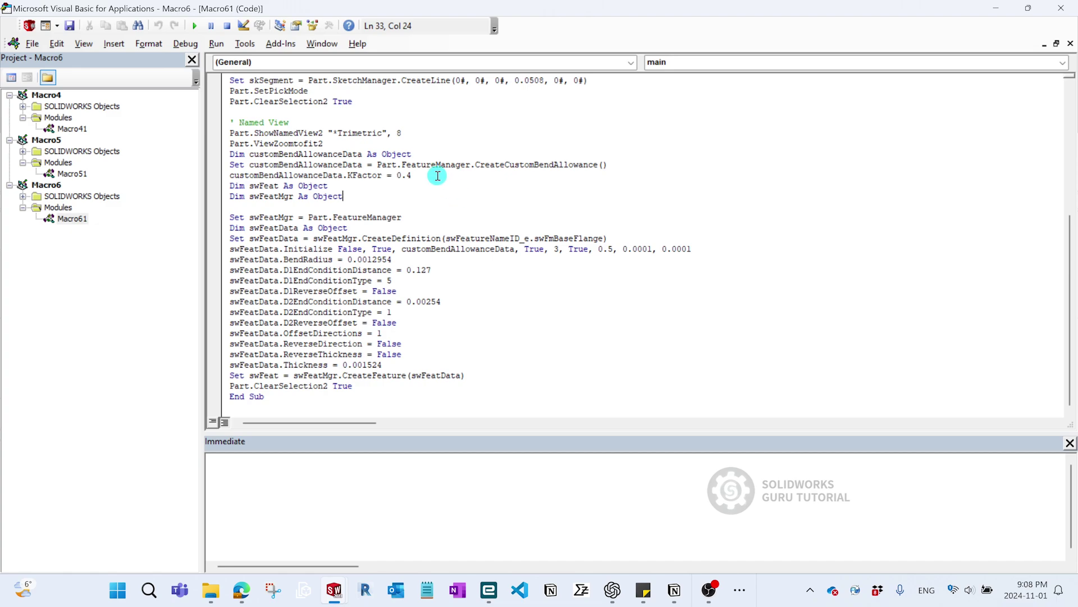
left_click_drag(293, 238, 400, 322)
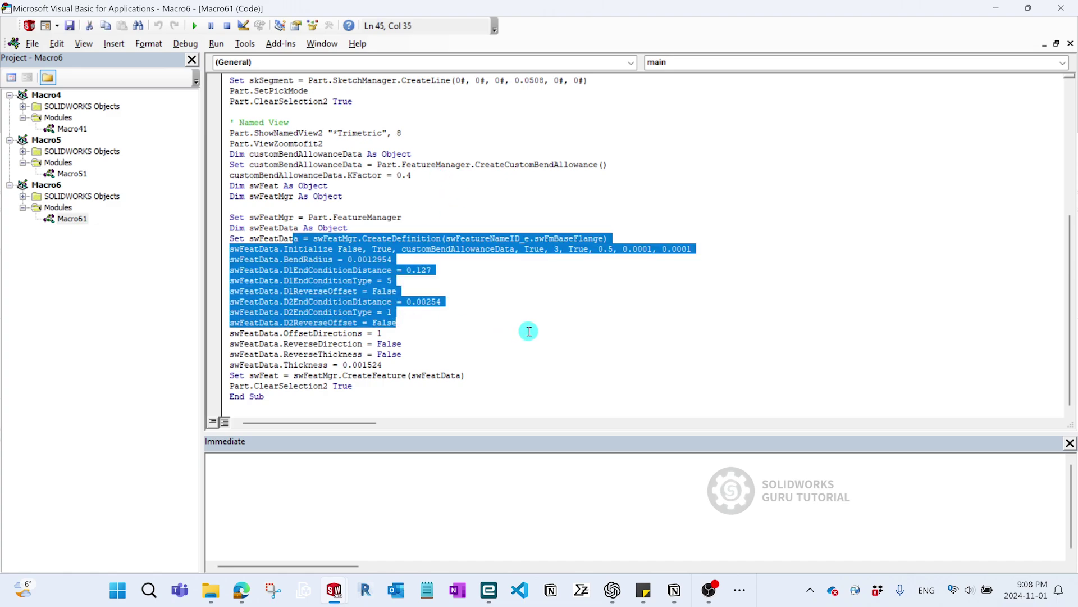
left_click(528, 330)
key("F5")
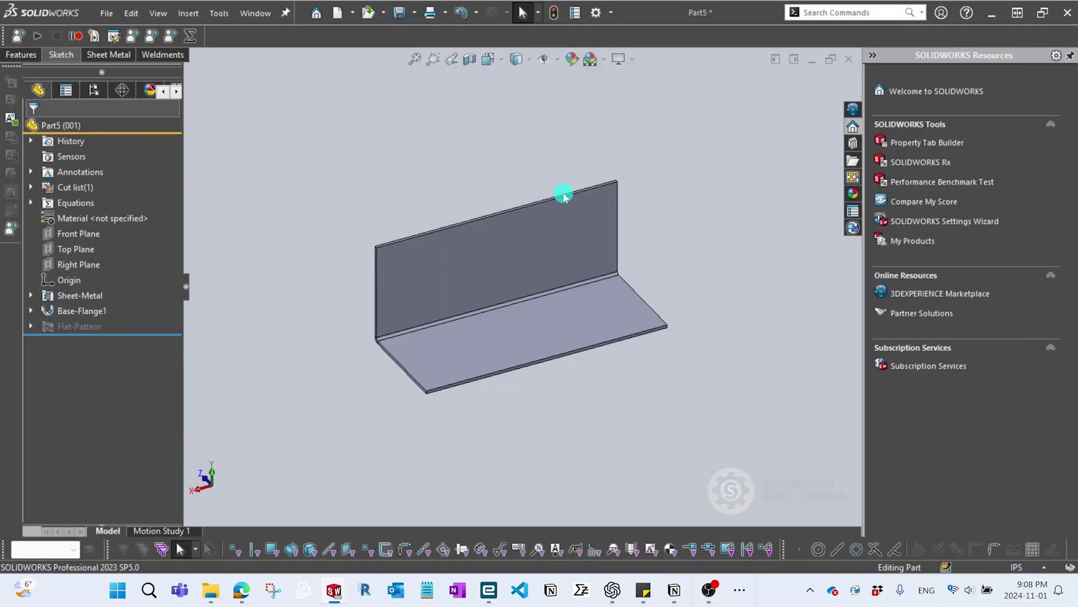